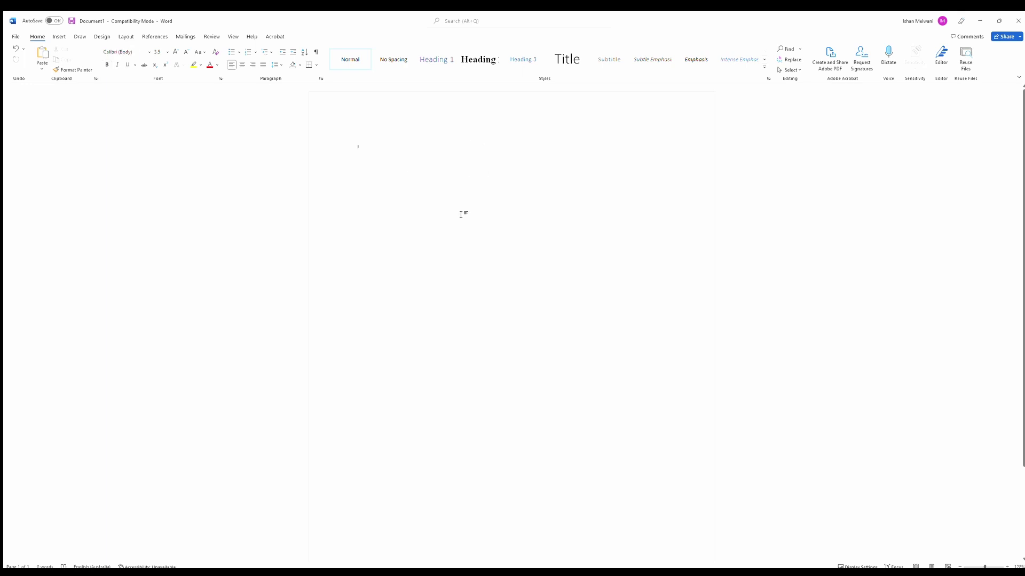
Paste the entire Bee Movie script into the blank Word document.
key("ctrl+v")
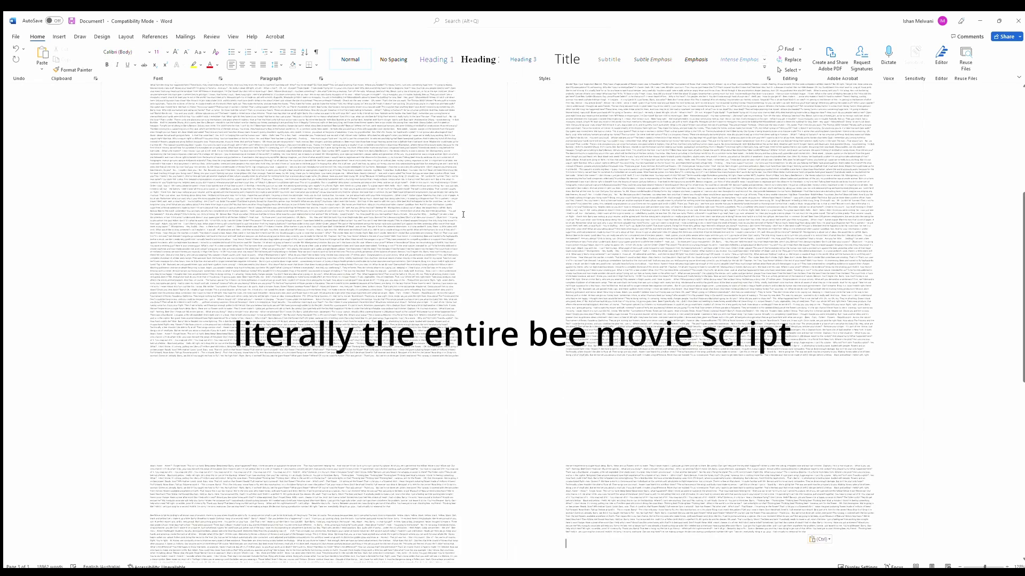